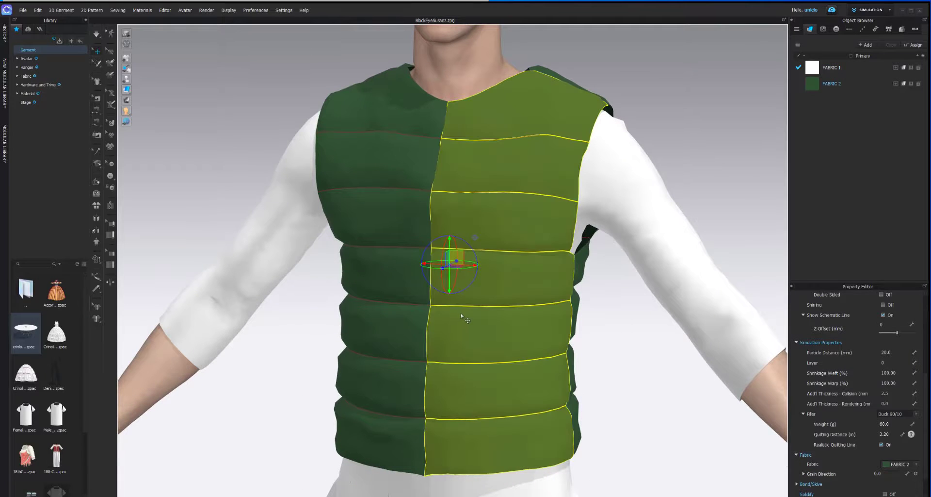
# Tug the vest, pillow and crinoline cage demos before moving to the blank fabric-square scene.
pyautogui.click(396, 288)
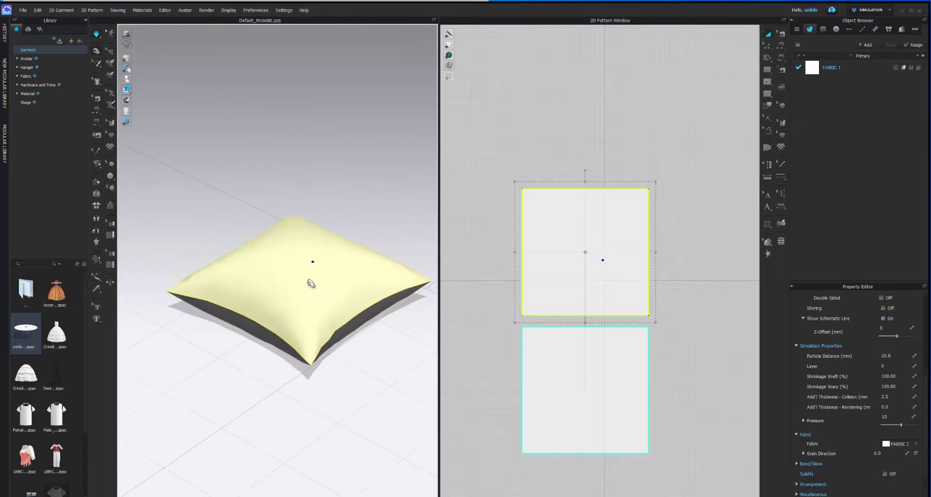
pyautogui.moveTo(310, 260); pyautogui.dragTo(293, 79)
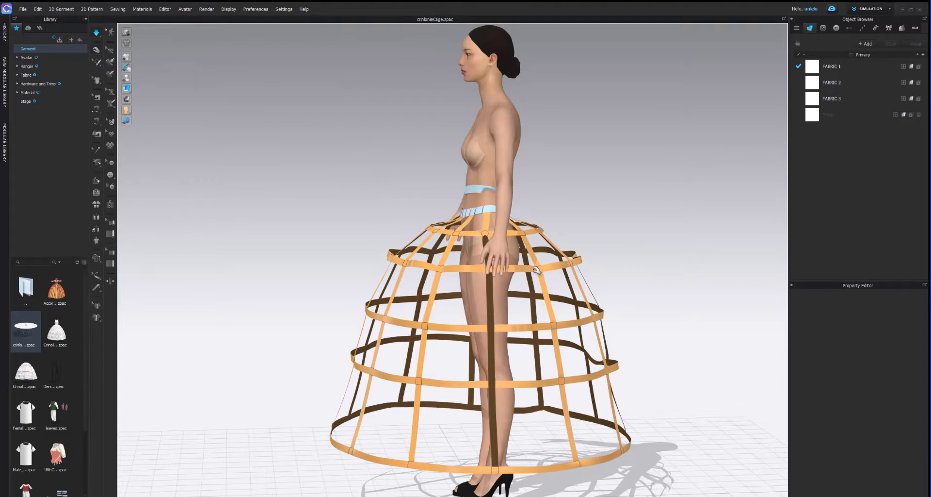
pyautogui.moveTo(534, 276); pyautogui.dragTo(541, 301)
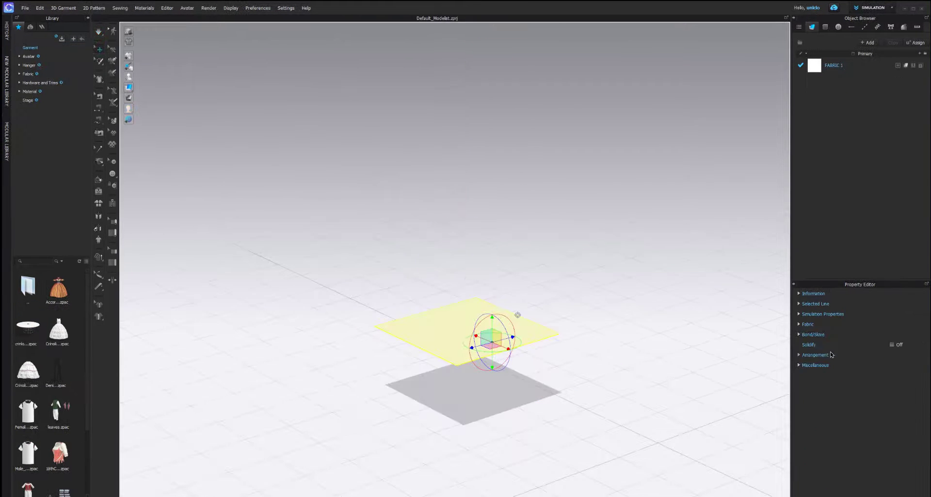
# Give the fabric square a Pressure of 1, simulate it, then edit Pressure again.
pyautogui.click(514, 347)
pyautogui.click(489, 341)
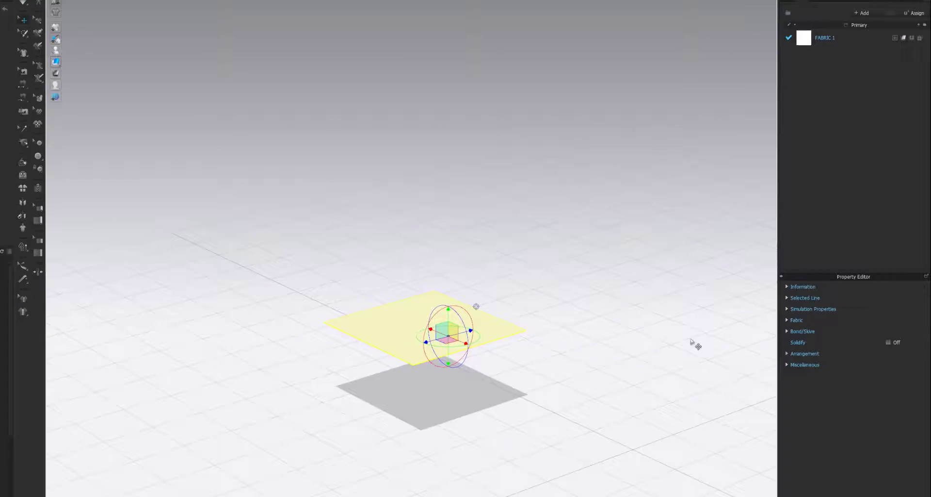
pyautogui.click(798, 317)
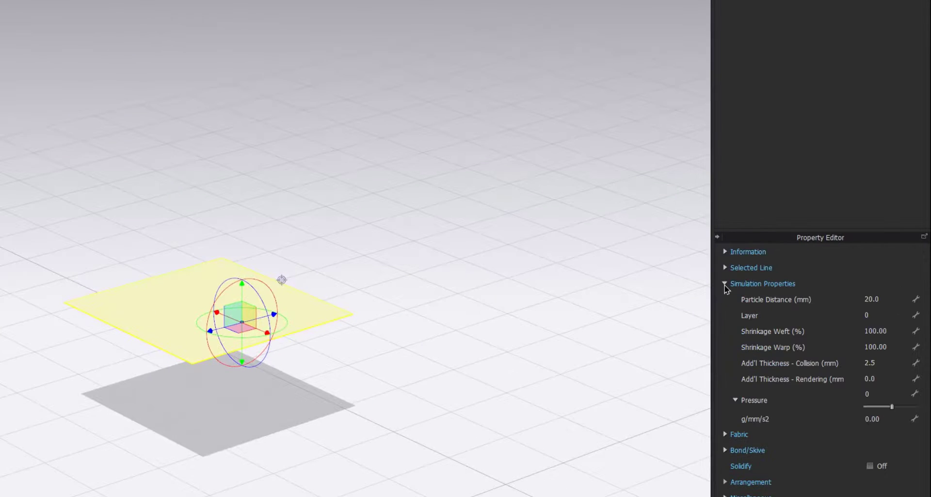
pyautogui.click(872, 394)
pyautogui.press('space')
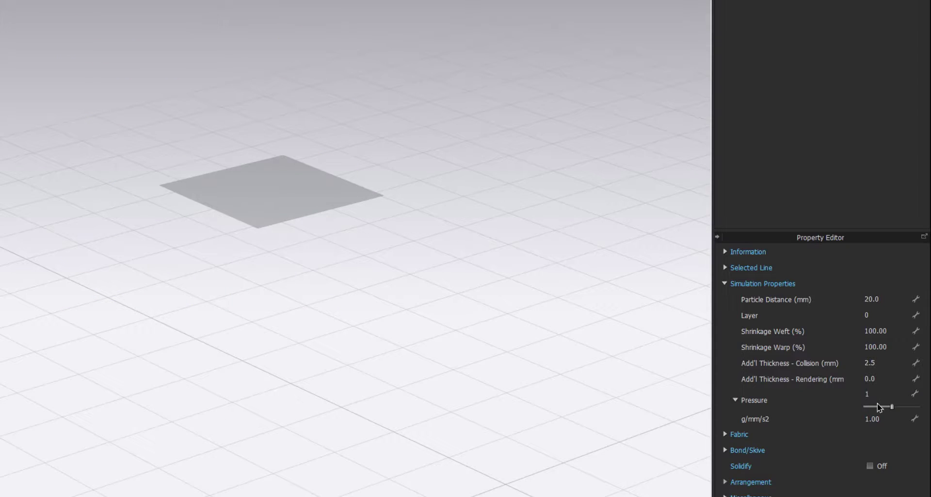
pyautogui.click(867, 393)
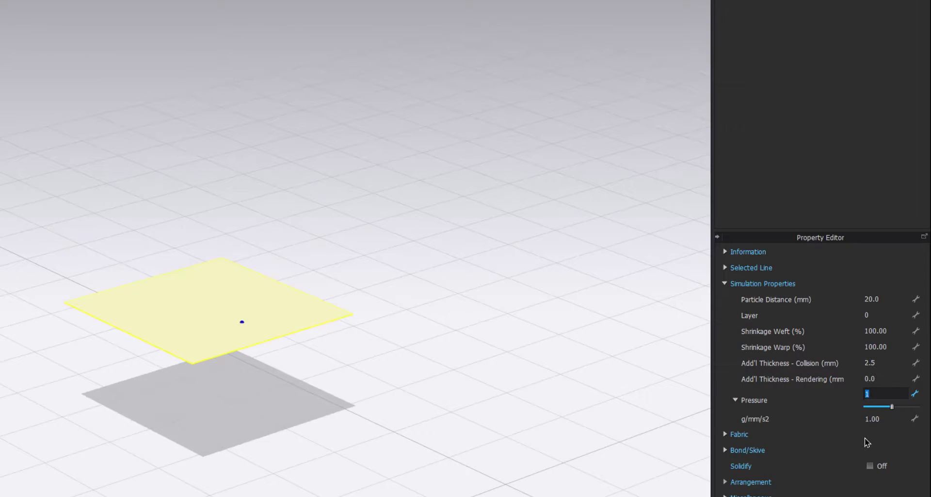
# Commit a Pressure of -1 and remove the large backing rectangle.
pyautogui.write('-1')
pyautogui.press('Return')
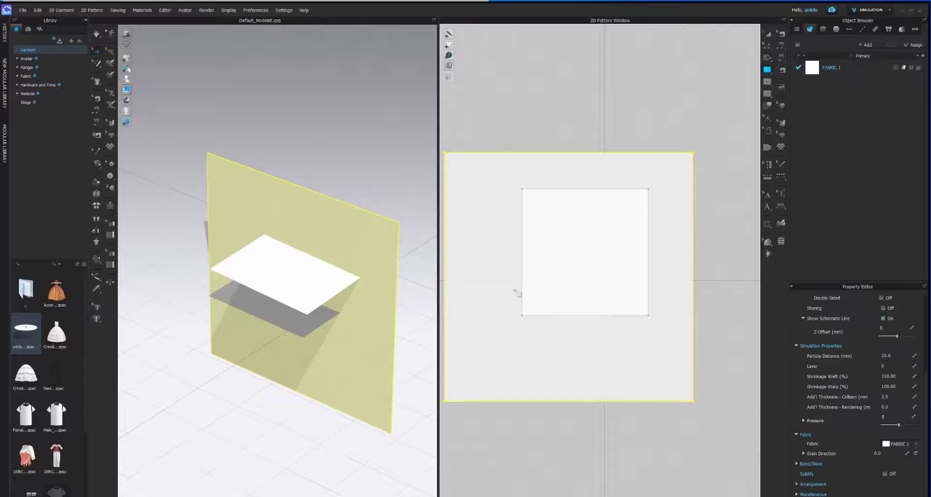
pyautogui.hotkey('ctrl', 'z')
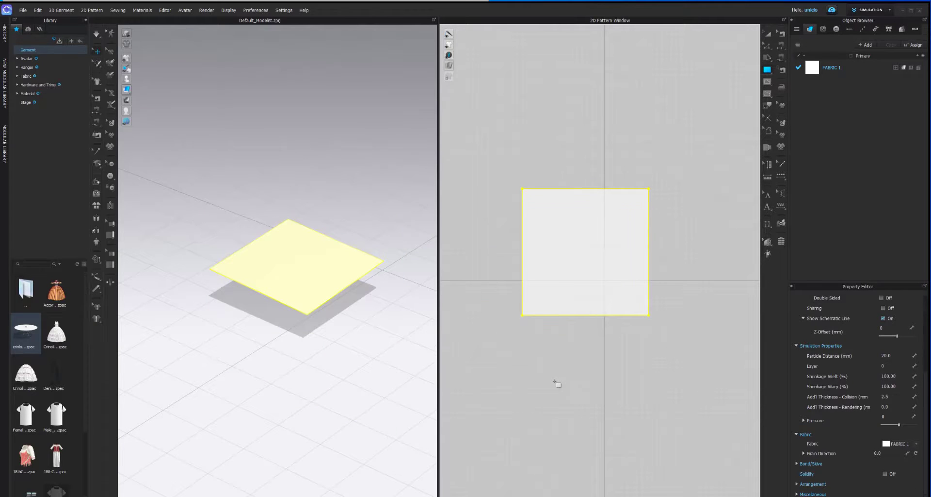
# Make a Layer Clone of the fabric square using Transform Pattern.
pyautogui.press('a')
pyautogui.click(323, 237)
pyautogui.rightClick(563, 291)
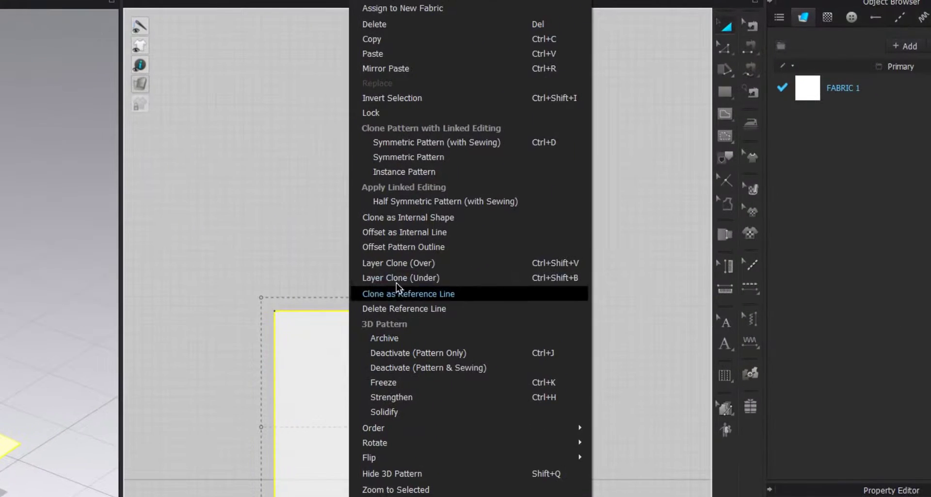
pyautogui.click(585, 179)
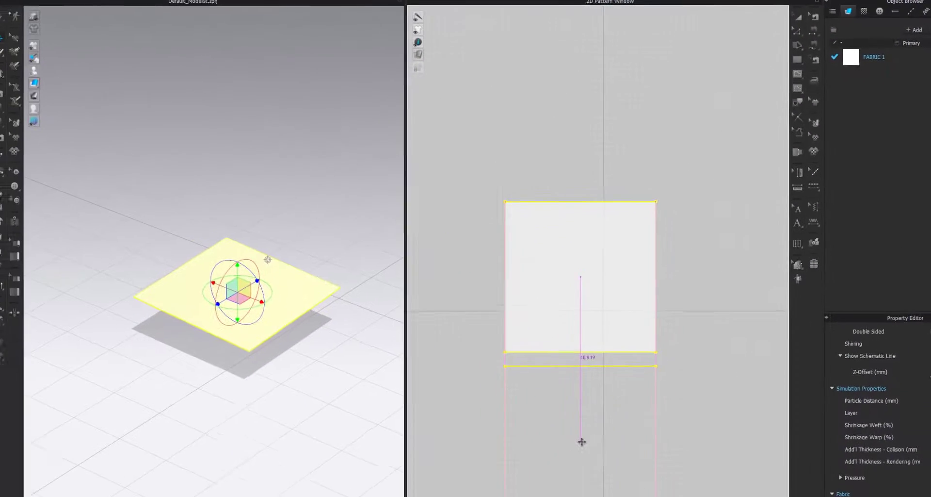
# Place the cloned square below, then set the lower square's Pressure to -5 and the upper's to 5.
pyautogui.click(588, 432)
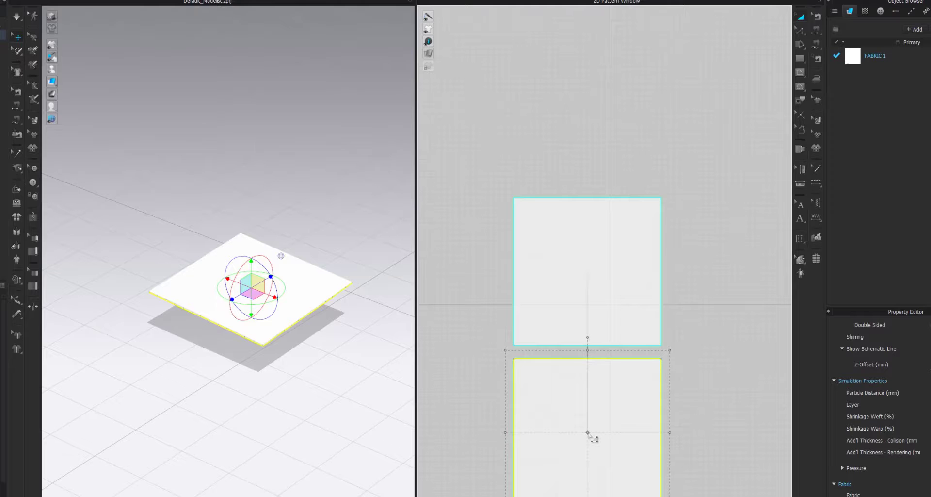
pyautogui.scroll(5, 272, 345)
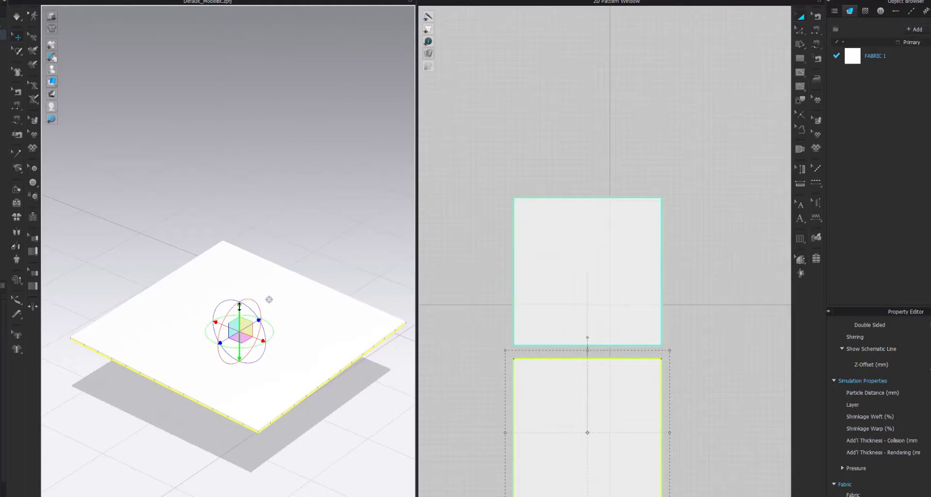
pyautogui.moveTo(316, 409); pyautogui.dragTo(308, 379, button='right')
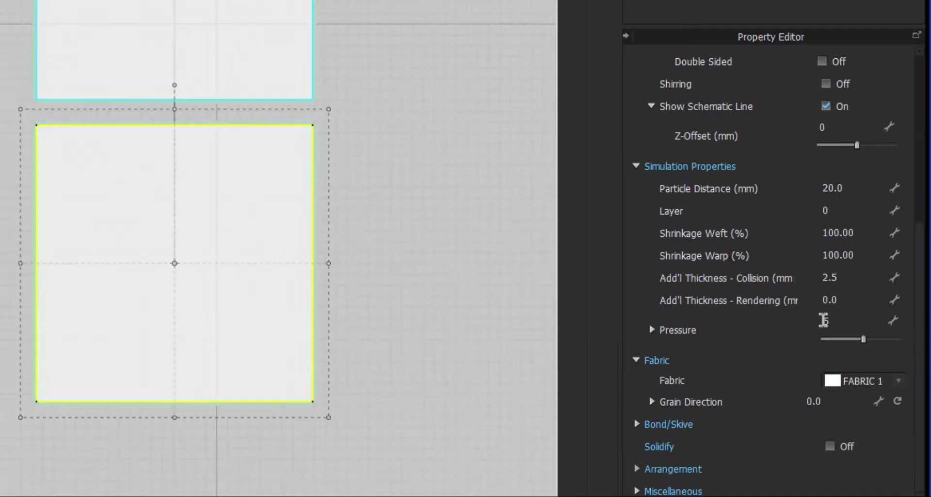
pyautogui.click(824, 320)
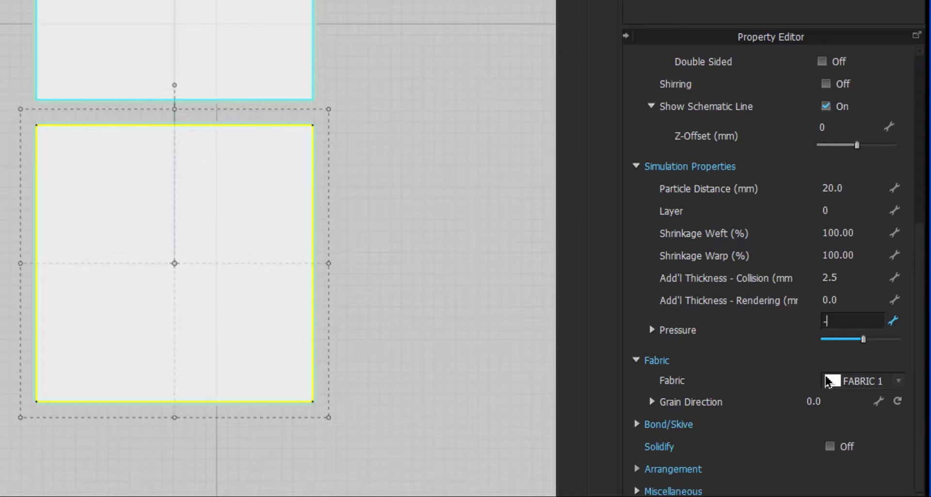
pyautogui.press('Return')
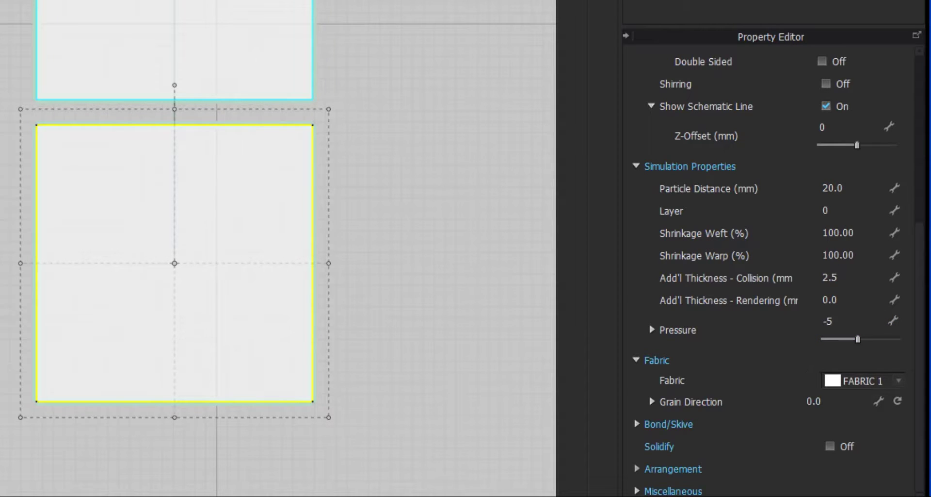
pyautogui.click(204, 73)
pyautogui.click(839, 321)
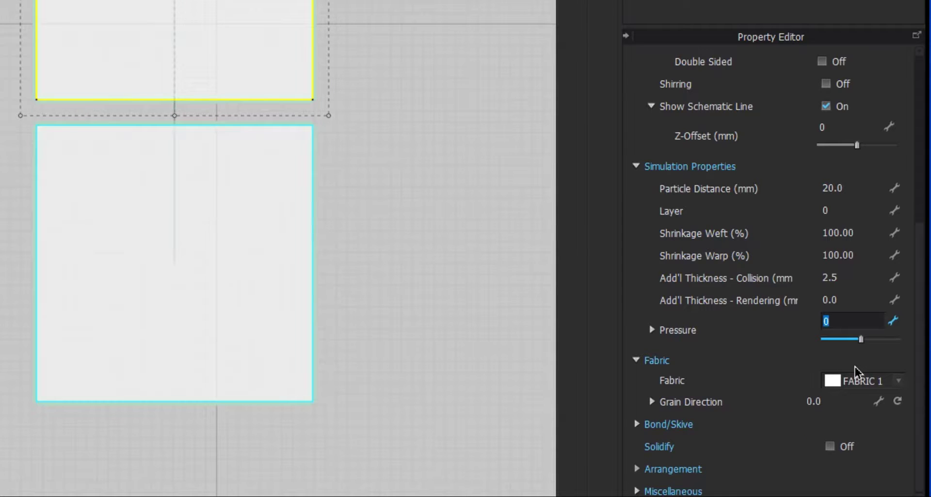
pyautogui.click(509, 315)
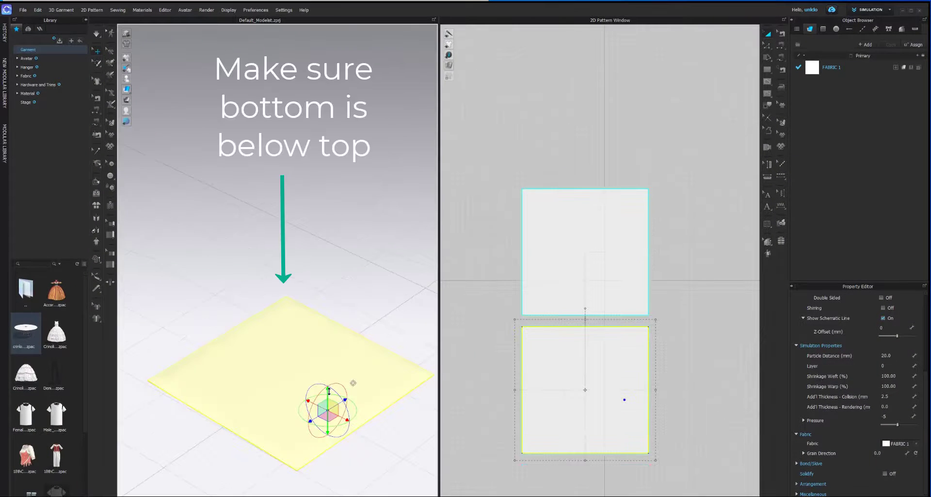
# Lift the layers, simulate to inflate the pillow, and tug it around.
pyautogui.moveTo(330, 390); pyautogui.dragTo(329, 404)
pyautogui.press('space')
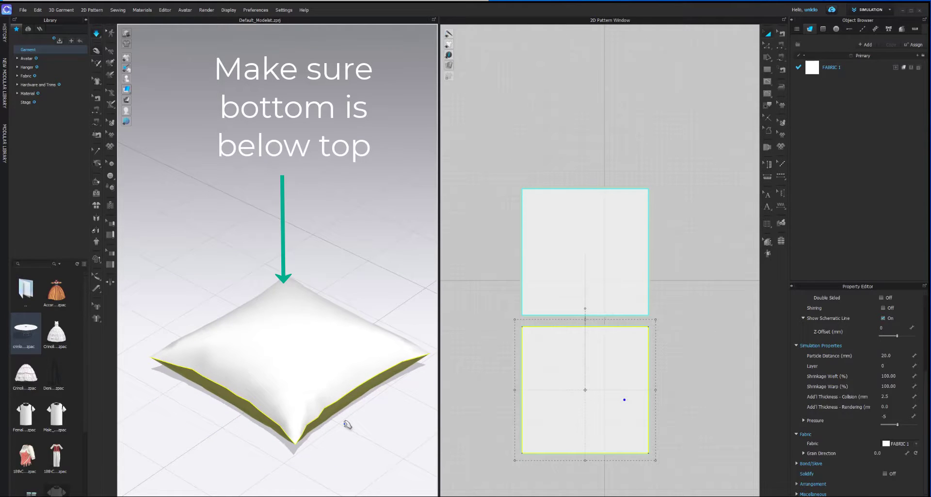
pyautogui.click(333, 306)
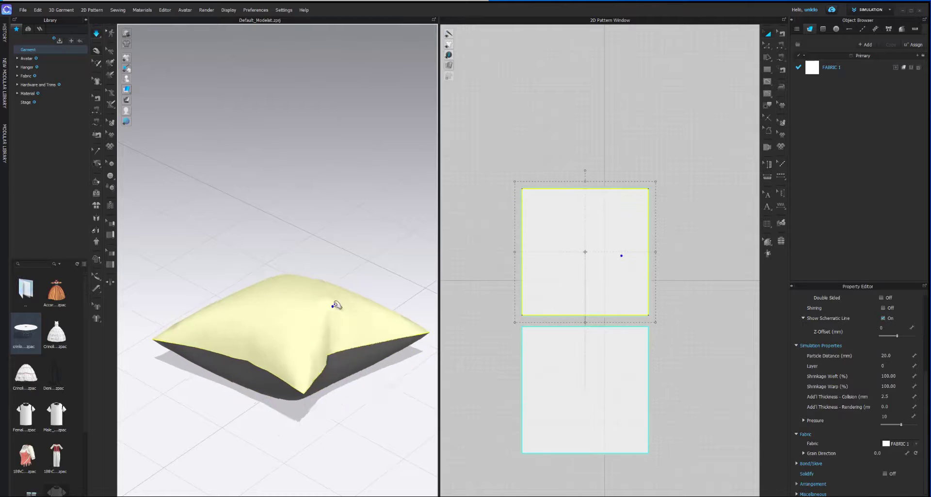
pyautogui.moveTo(334, 305); pyautogui.dragTo(339, 329)
pyautogui.moveTo(291, 310); pyautogui.dragTo(276, 194)
pyautogui.moveTo(277, 286); pyautogui.dragTo(303, 271)
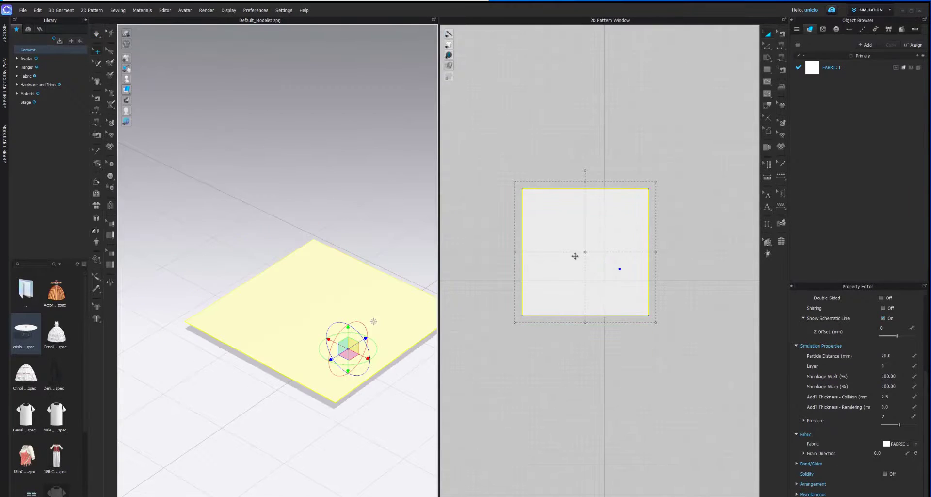
# Offset five internal lines, 2 in apart, from the square's bottom edge.
pyautogui.click(552, 316)
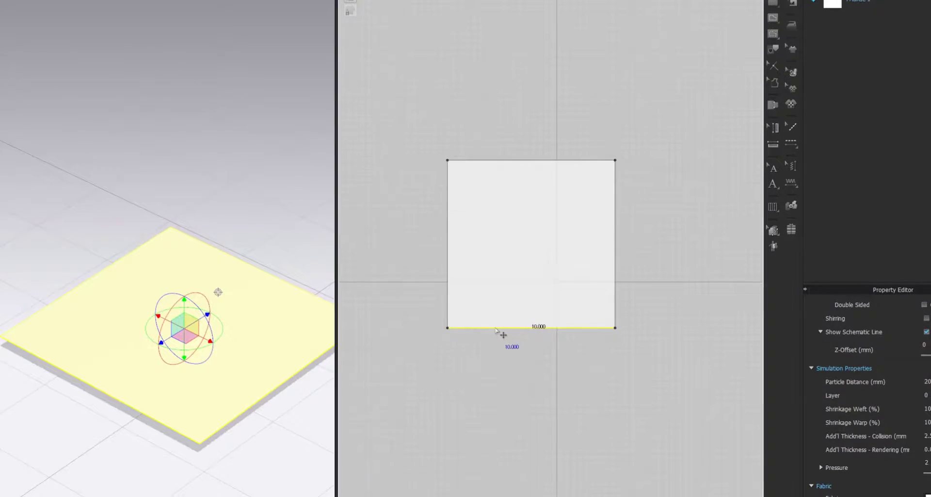
pyautogui.rightClick(552, 316)
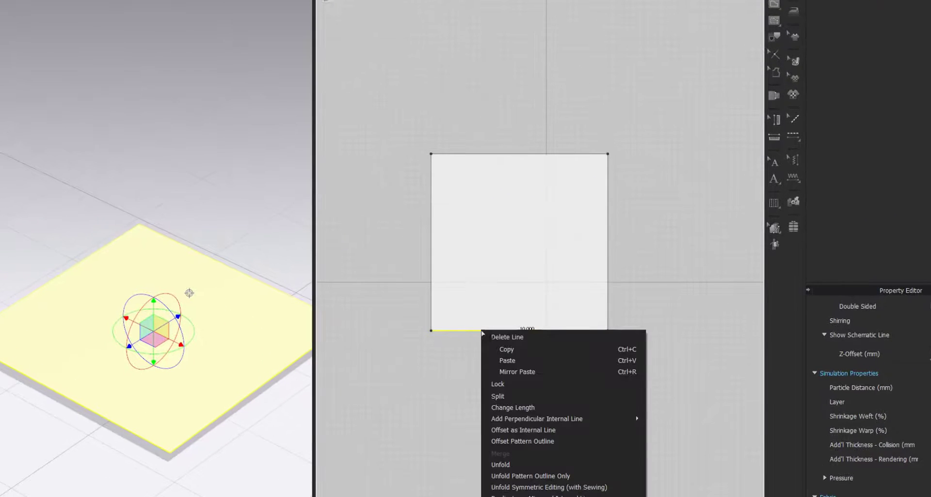
pyautogui.click(518, 430)
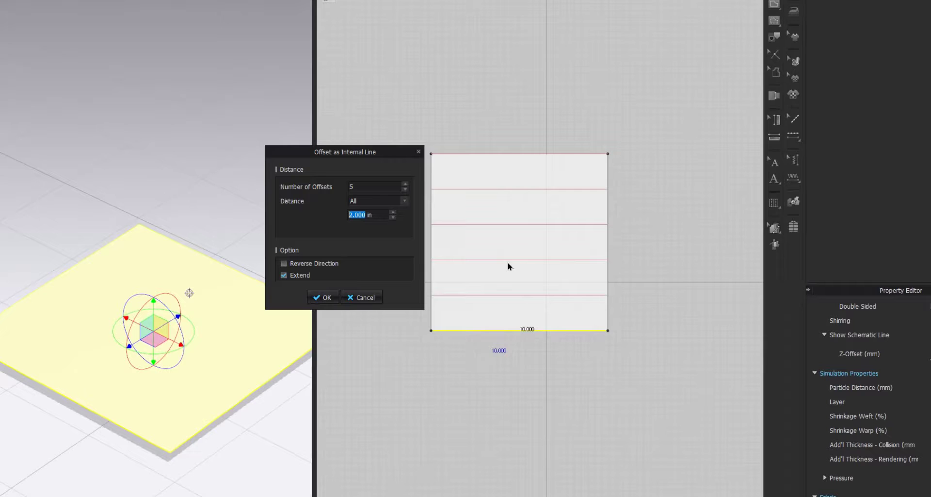
pyautogui.click(327, 299)
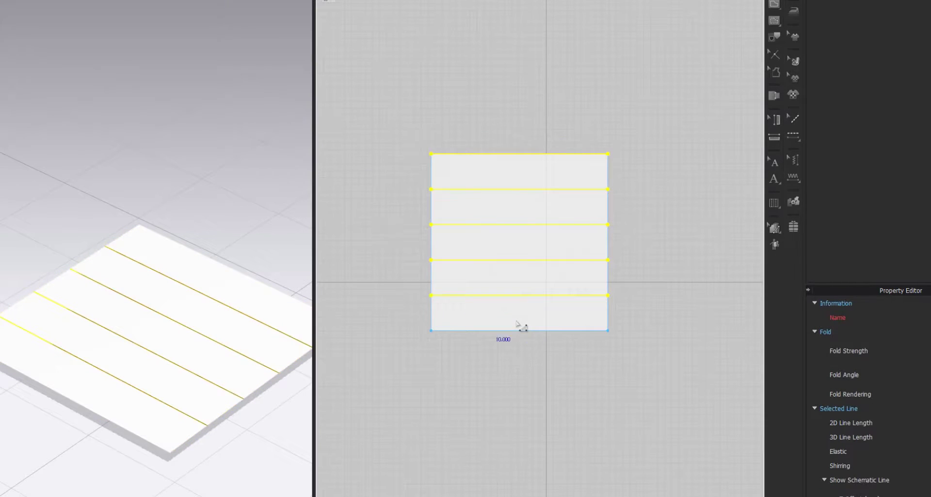
# Layer-clone the lined square underneath, place it, and reselect the original top panel.
pyautogui.click(497, 276)
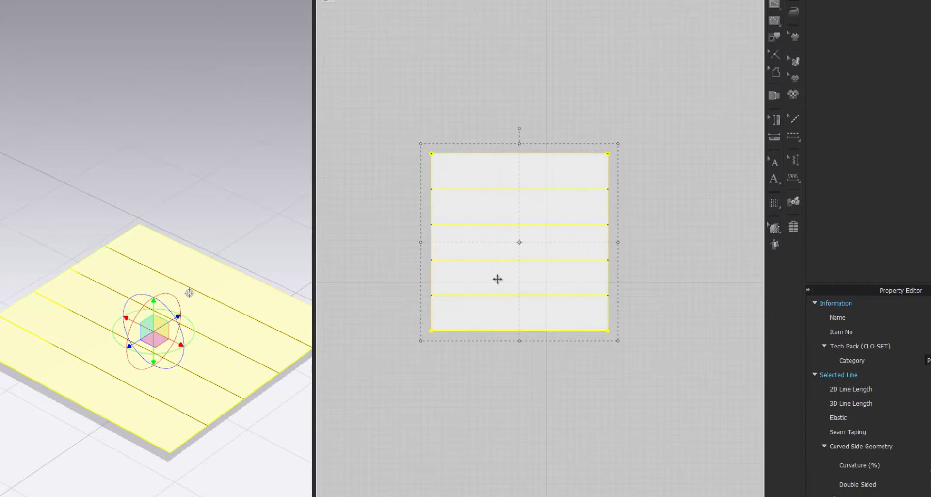
pyautogui.rightClick(497, 278)
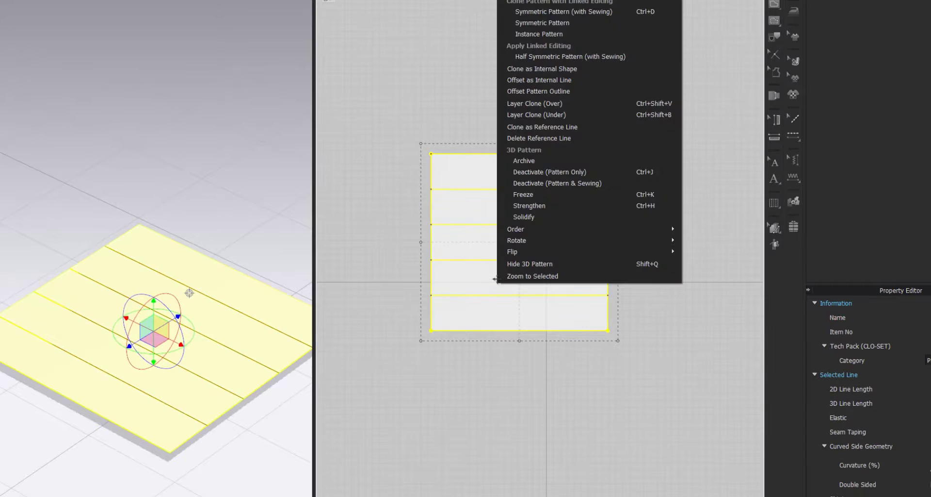
pyautogui.click(557, 116)
pyautogui.click(519, 442)
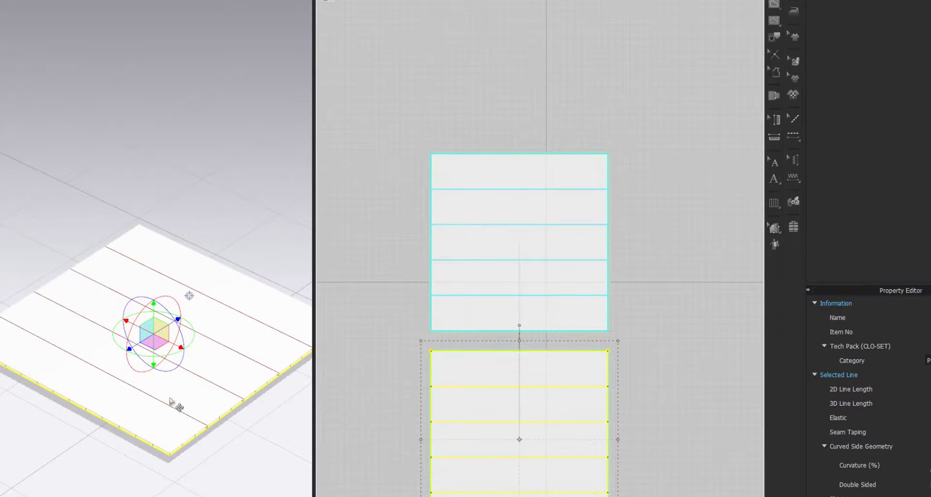
pyautogui.click(420, 309)
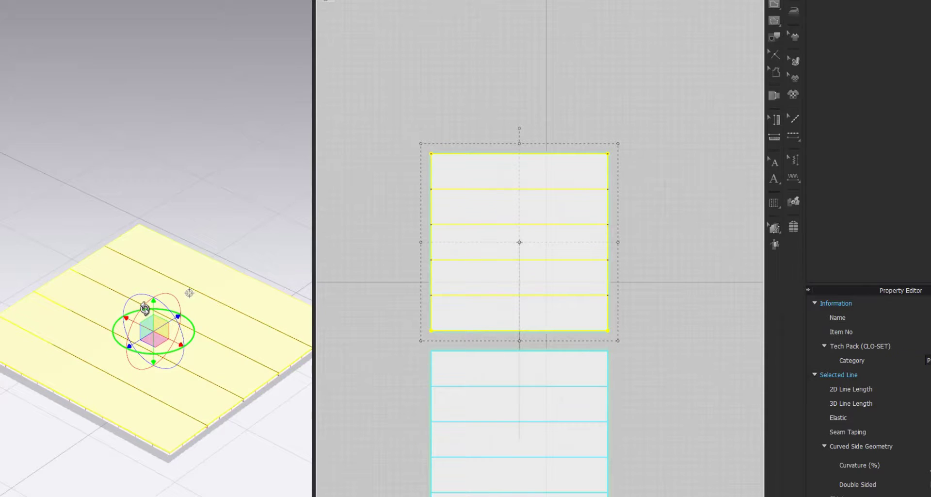
pyautogui.moveTo(200, 391); pyautogui.dragTo(153, 427, button='right')
pyautogui.moveTo(152, 427); pyautogui.dragTo(133, 433, button='middle')
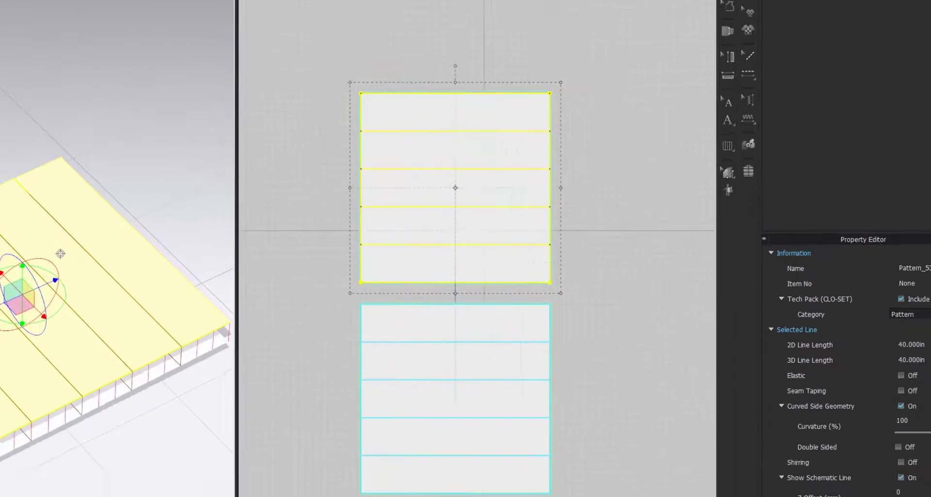
pyautogui.scroll(-5, 796, 437)
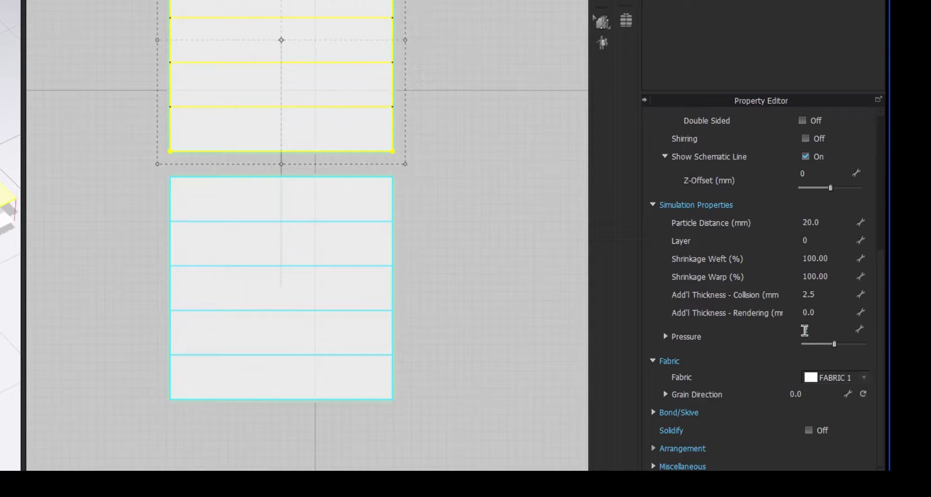
# Keep the top panel at Pressure 5, set the lower panel to -5, and simulate the quilted channels.
pyautogui.click(804, 330)
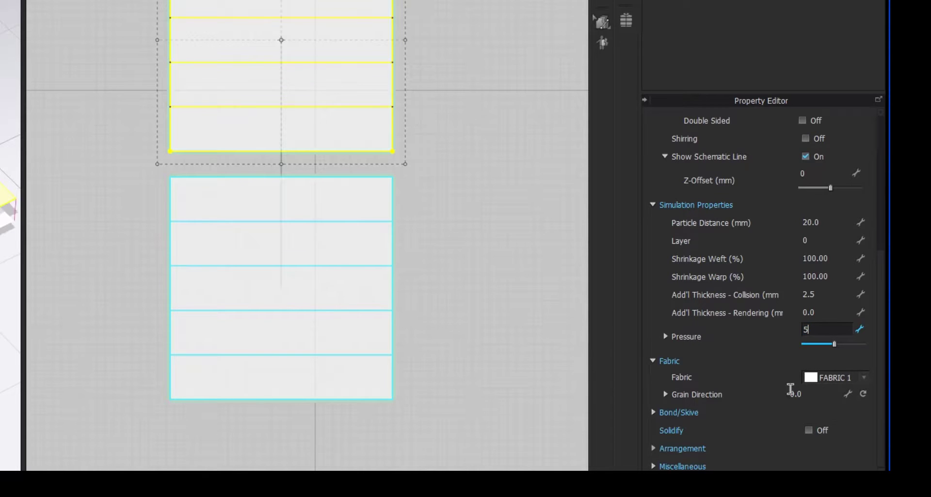
pyautogui.click(526, 313)
pyautogui.click(355, 272)
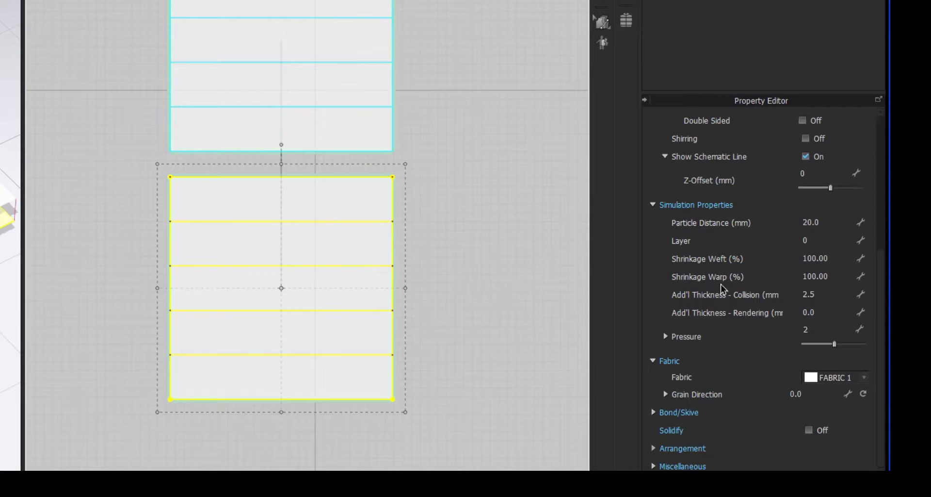
pyautogui.click(806, 329)
pyautogui.write('-5')
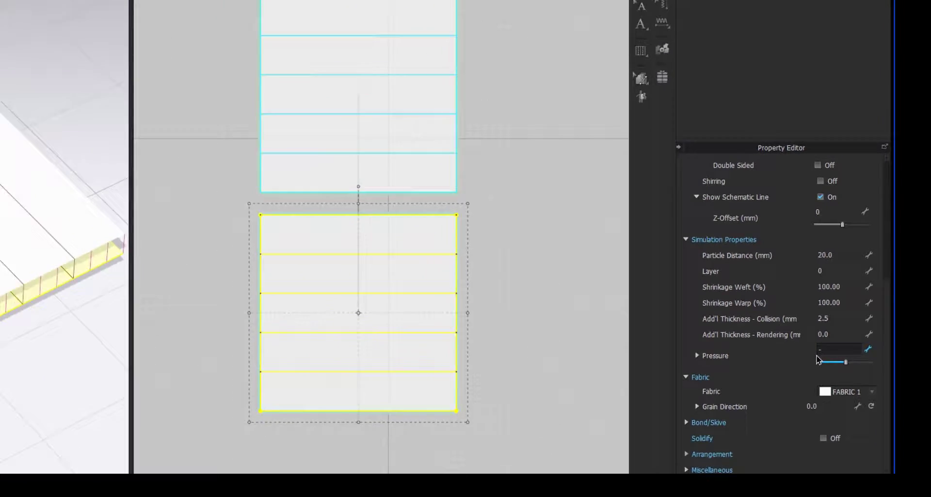
pyautogui.press('Return')
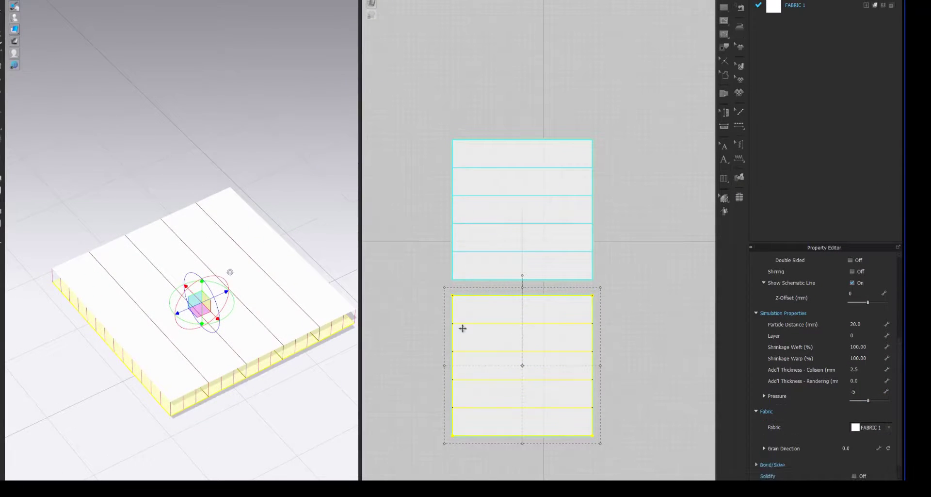
pyautogui.press('space')
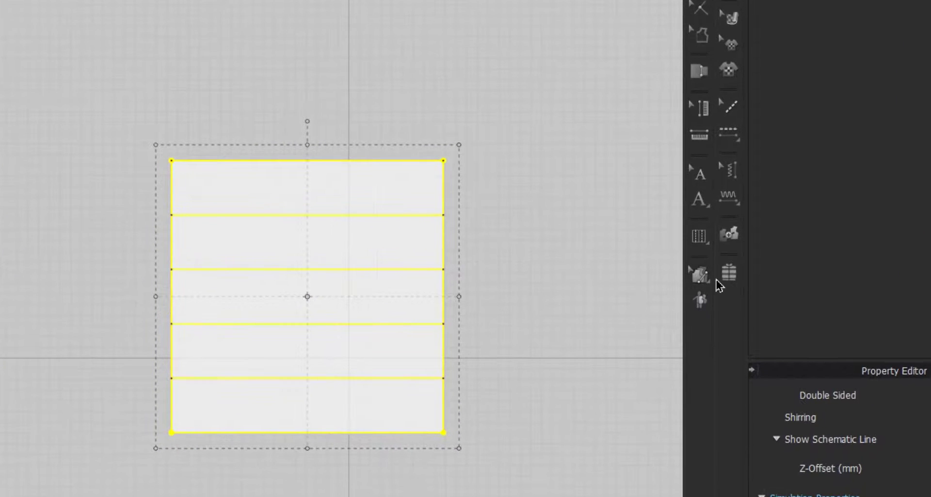
# Reset the puffed panels to two flat lined squares and view them side-on.
pyautogui.click(729, 273)
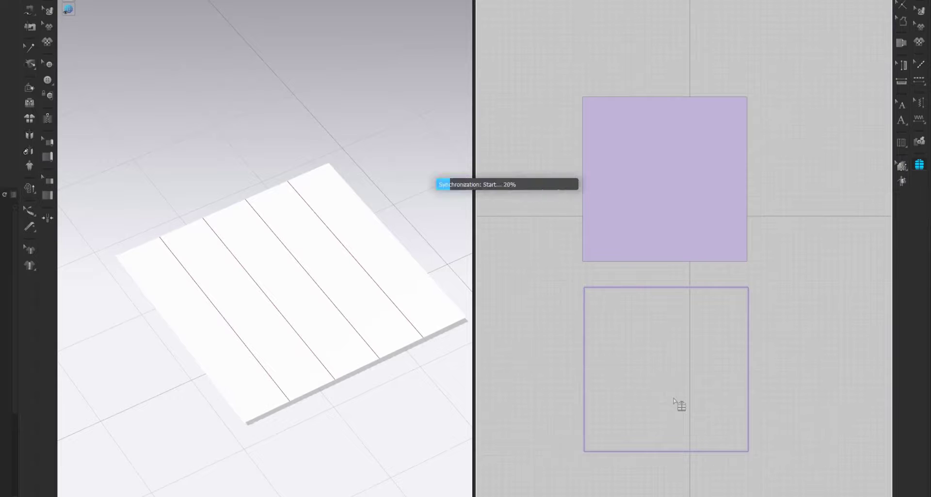
pyautogui.click(672, 398)
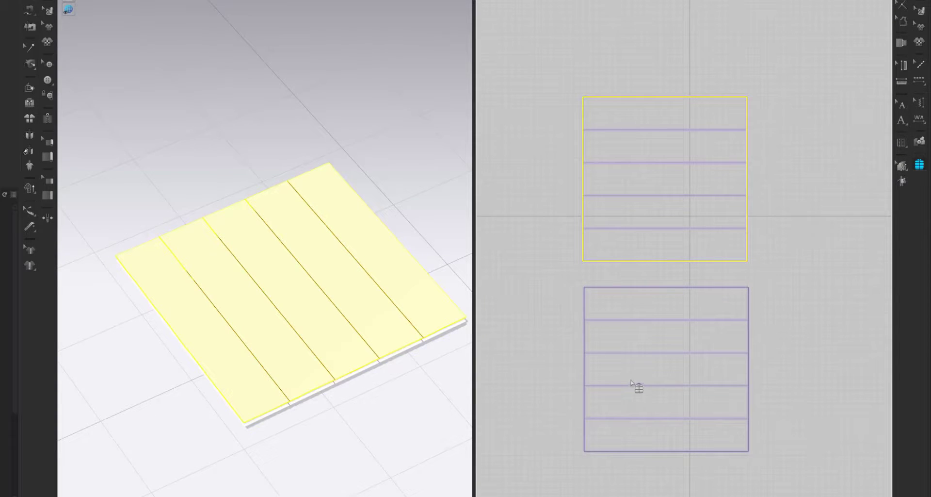
pyautogui.press('a')
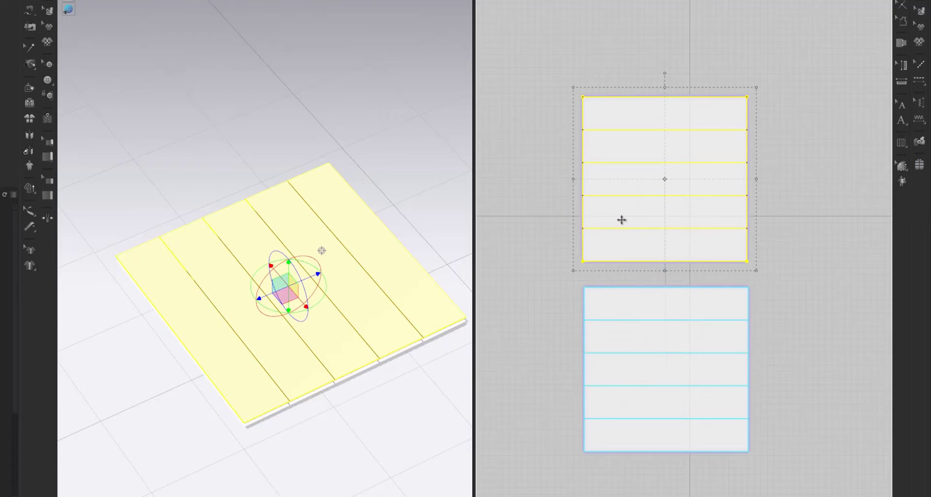
pyautogui.moveTo(286, 264); pyautogui.dragTo(359, 340, button='right')
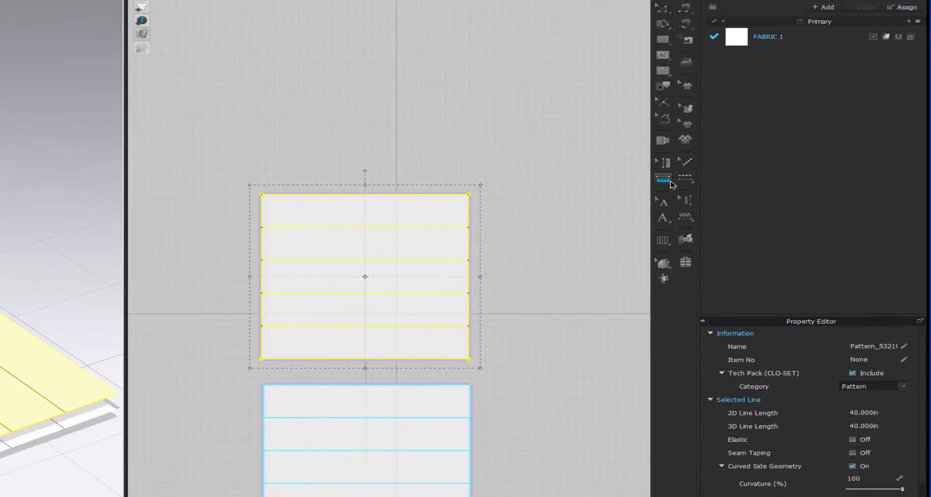
# Give the top panel Duck 75/25 filler, 2 in quilting distance and 40 g weight, then simulate.
pyautogui.click(671, 182)
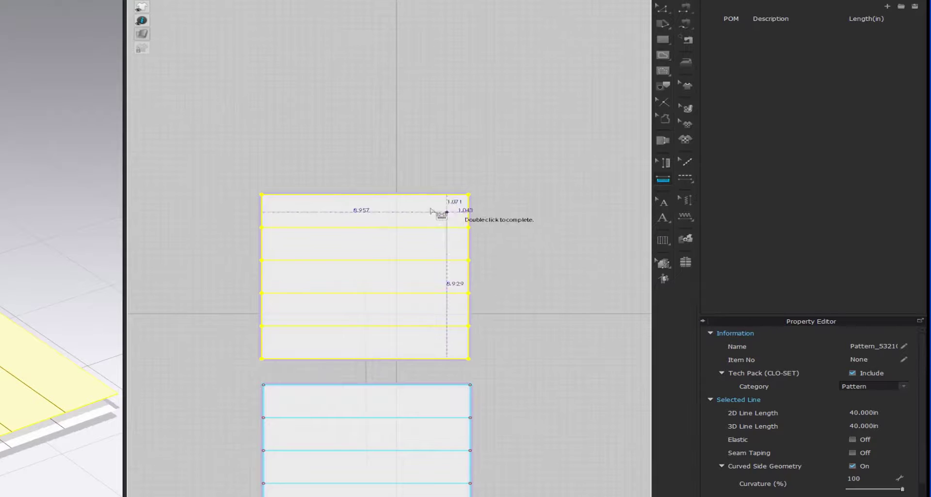
pyautogui.click(414, 195)
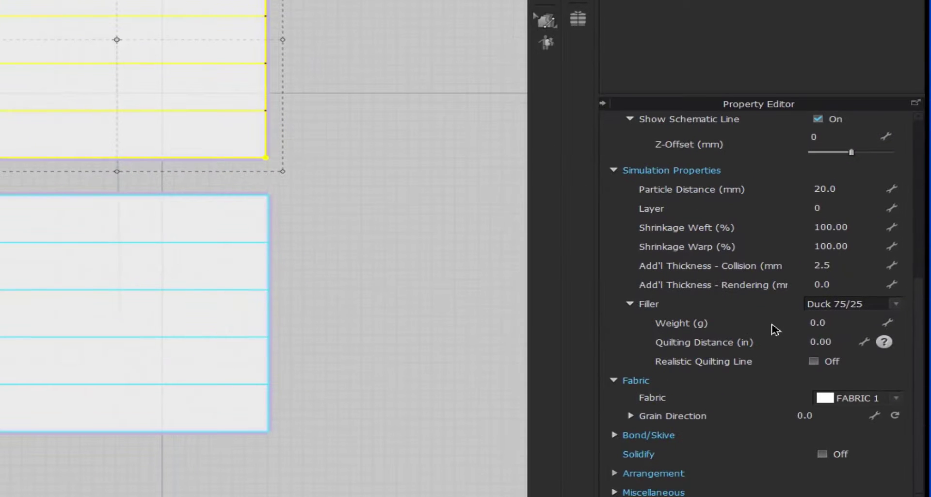
pyautogui.click(854, 304)
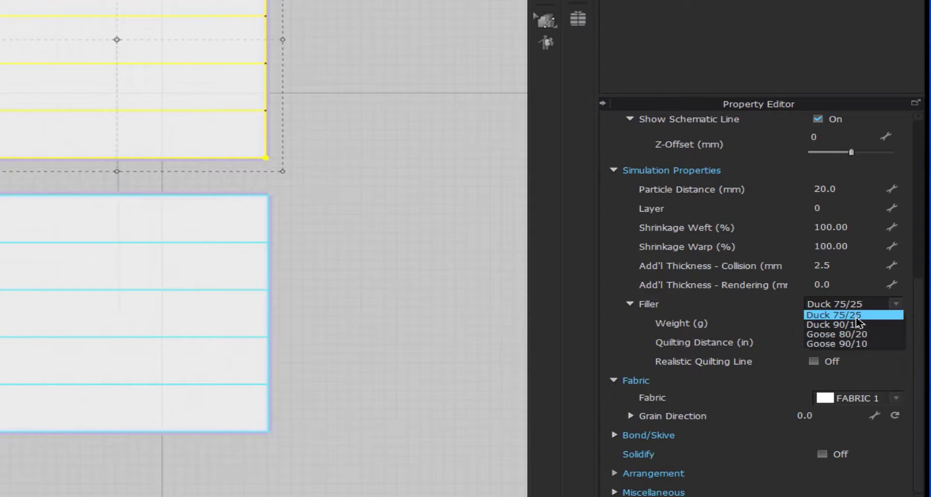
pyautogui.click(857, 316)
pyautogui.click(829, 342)
pyautogui.write('2')
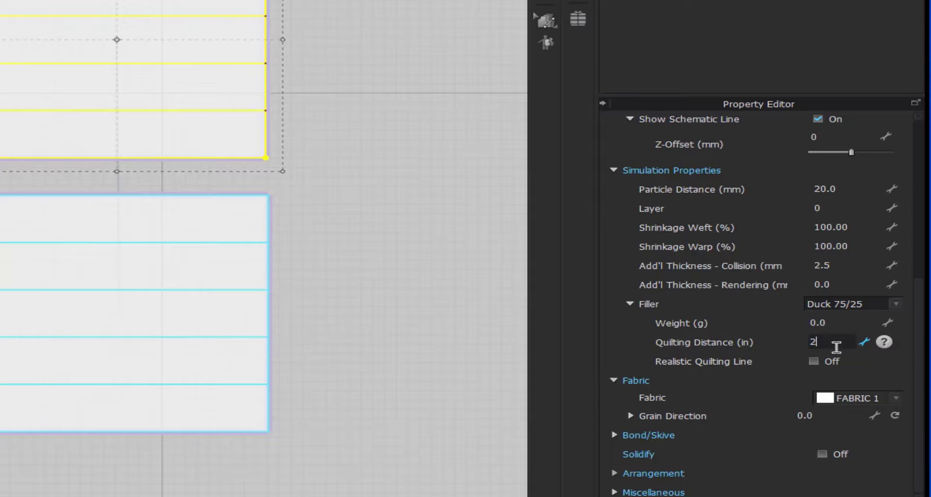
pyautogui.click(826, 322)
pyautogui.write('2')
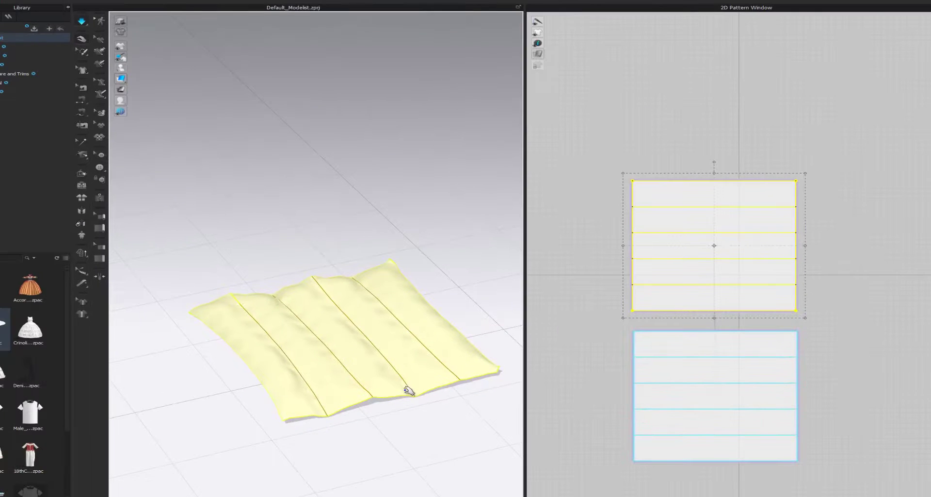
pyautogui.moveTo(409, 391); pyautogui.dragTo(381, 358, button='right')
pyautogui.moveTo(315, 346); pyautogui.dragTo(347, 335)
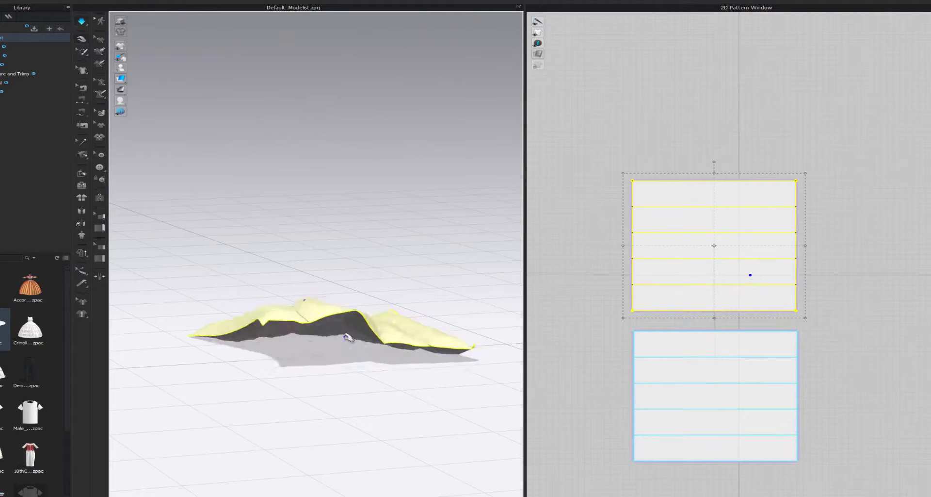
# Shake the quilted cloth near its right end once more.
pyautogui.moveTo(431, 340)
pyautogui.mouseDown()
pyautogui.moveTo(447, 304)
pyautogui.moveTo(434, 334)
pyautogui.mouseUp()
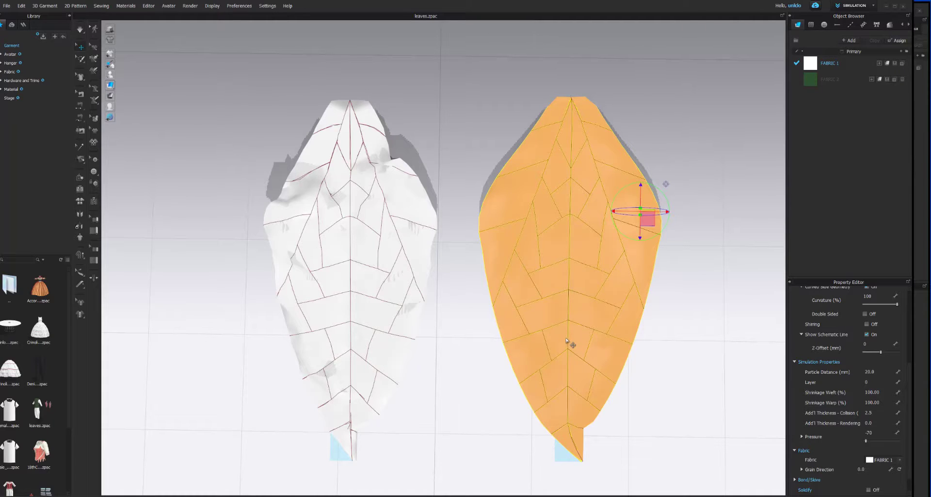
# Drop the fill-tool leaf's Duck 75/25 filler weight from 80 to 20 g and re-simulate it flatter.
pyautogui.moveTo(570, 350); pyautogui.dragTo(525, 246, button='right')
pyautogui.moveTo(525, 188); pyautogui.dragTo(428, 301, button='right')
pyautogui.click(429, 264)
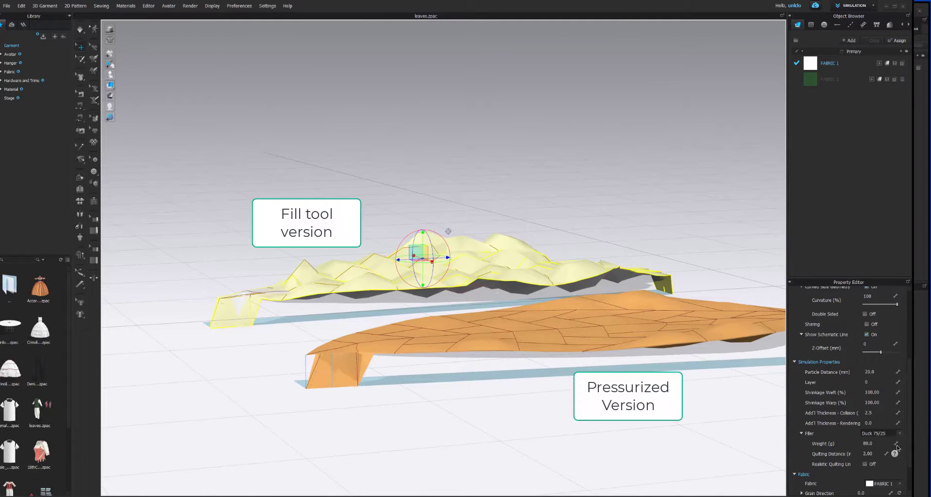
pyautogui.click(873, 443)
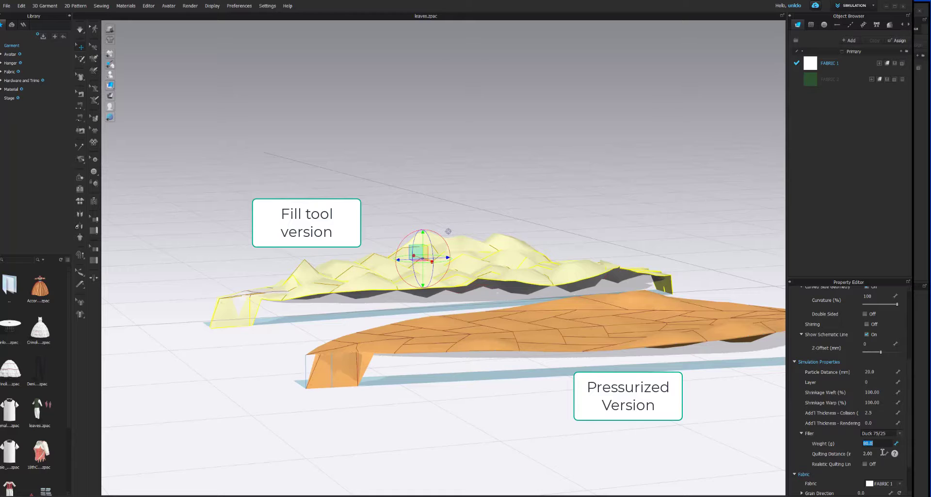
pyautogui.press('Return')
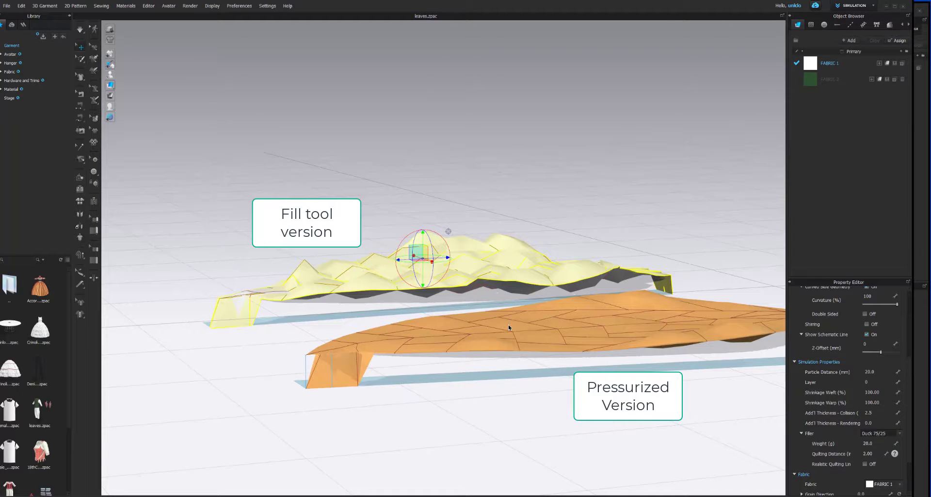
pyautogui.press('space')
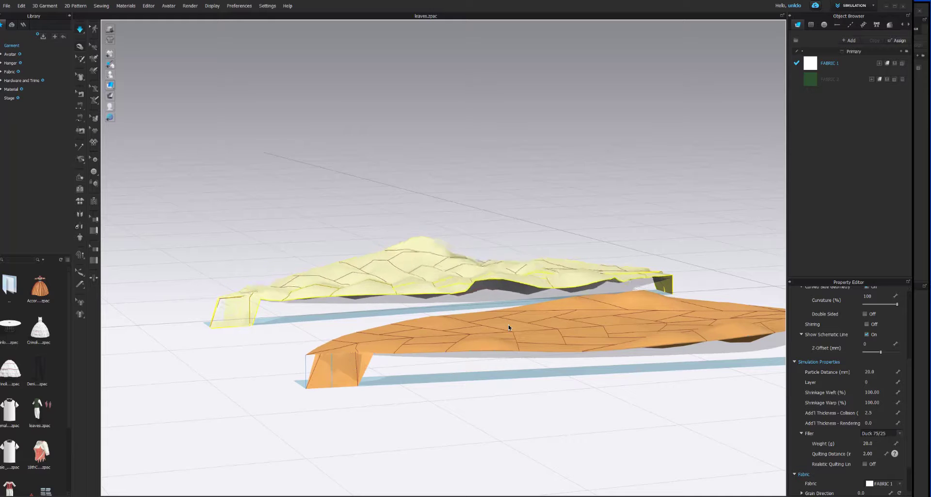
pyautogui.press('space')
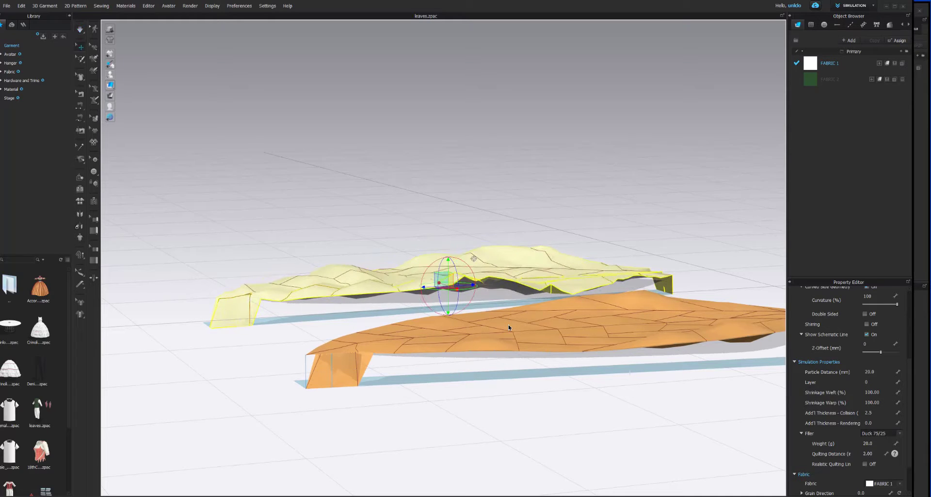
# Lift the orange pressurized leaf, set its pressure to 0, and re-simulate it.
pyautogui.click(595, 332)
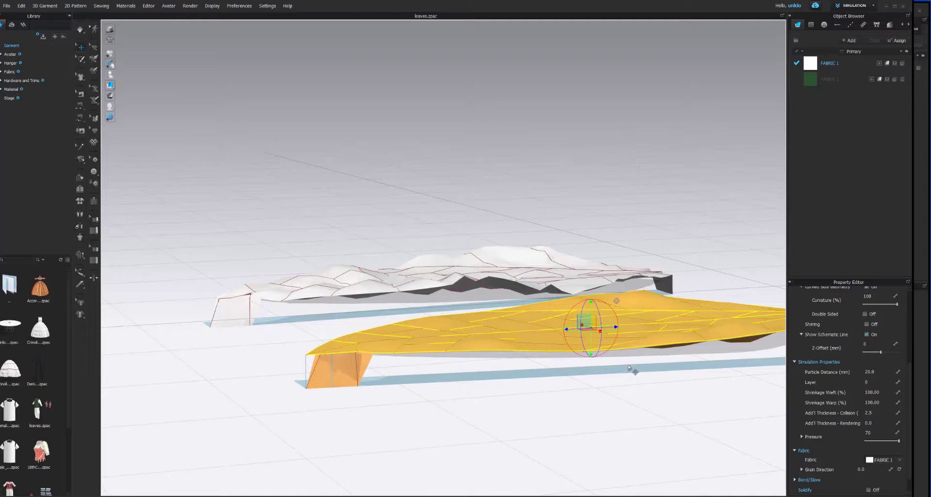
pyautogui.scroll(-2, 630, 368)
pyautogui.moveTo(616, 375); pyautogui.dragTo(653, 378, button='right')
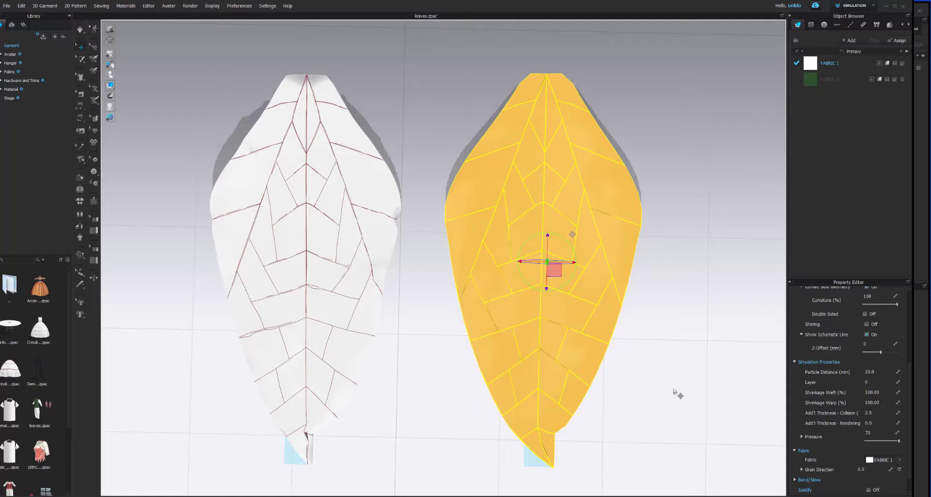
pyautogui.moveTo(664, 356); pyautogui.dragTo(544, 242, button='right')
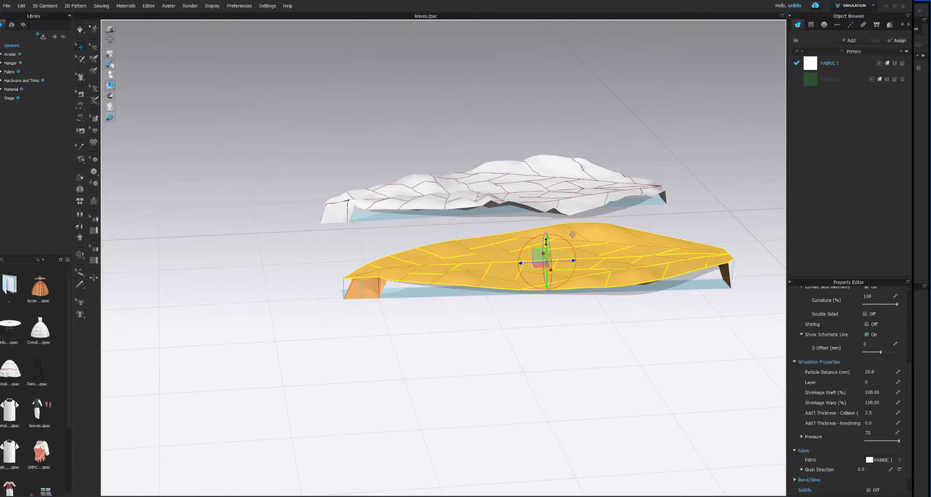
pyautogui.moveTo(546, 242); pyautogui.dragTo(547, 223)
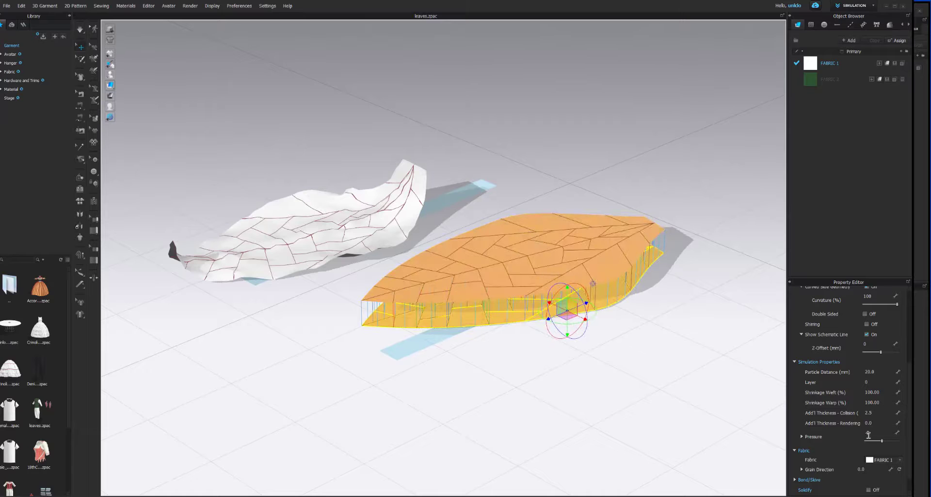
pyautogui.click(869, 432)
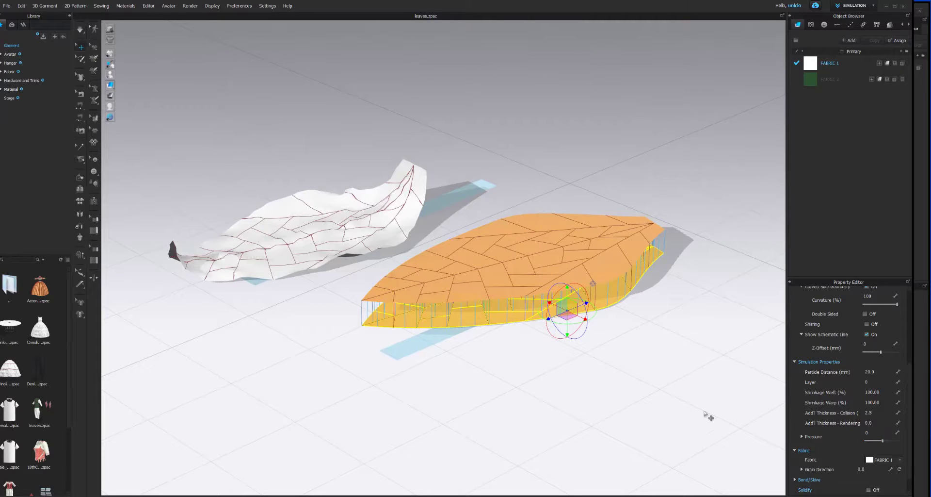
pyautogui.press('space')
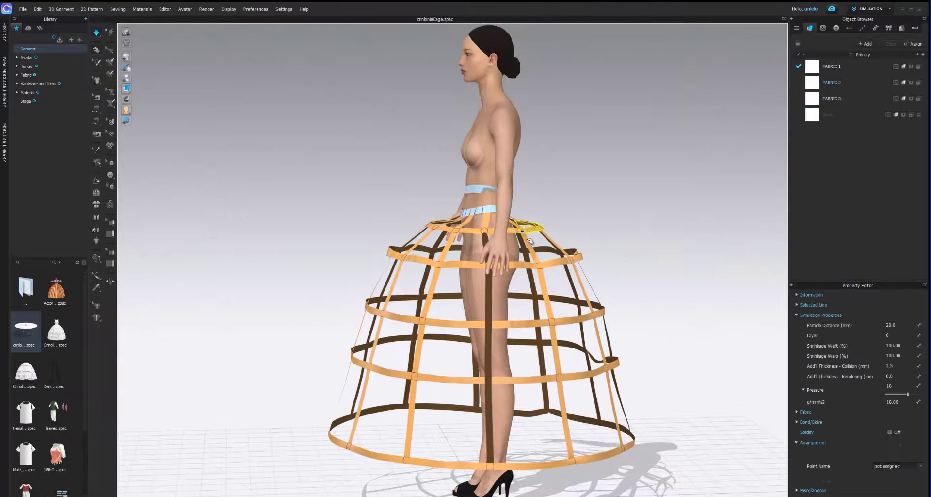
# Freeze the crinoline cage and check each hoop's pressure (6, 4, 1 going down).
pyautogui.click(554, 325)
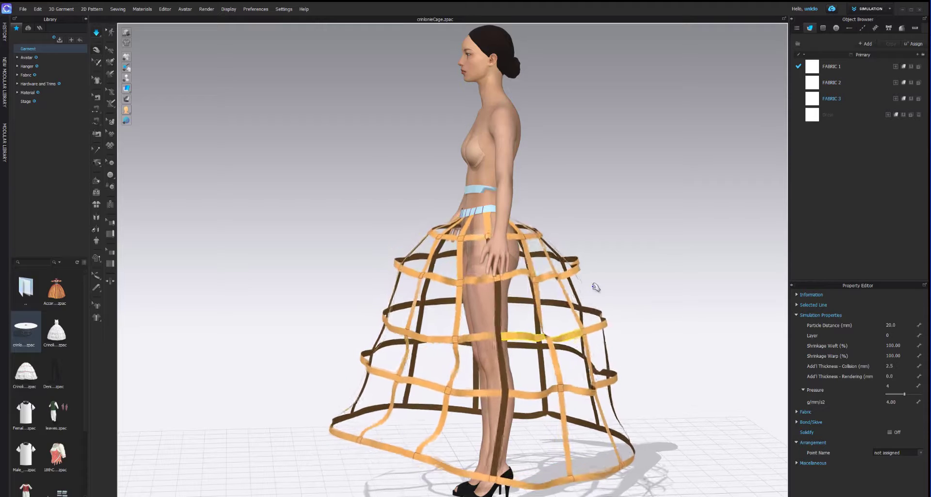
pyautogui.press('space')
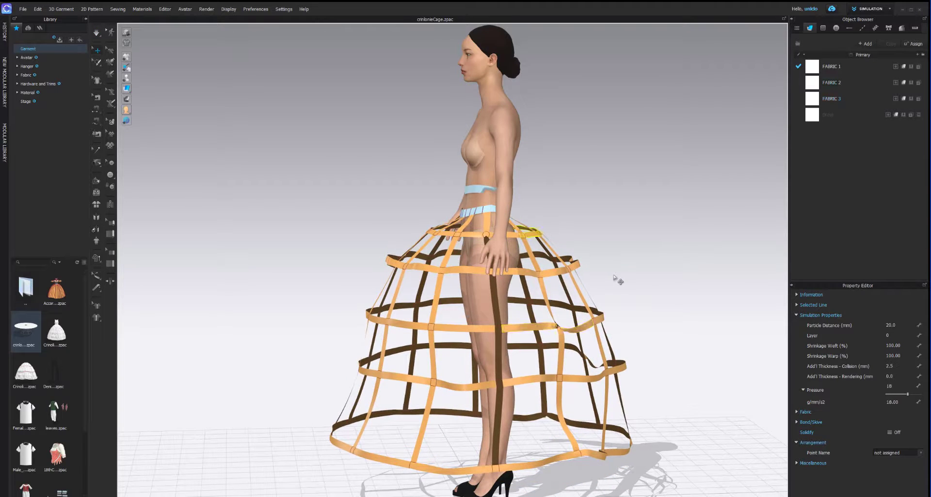
pyautogui.click(479, 238)
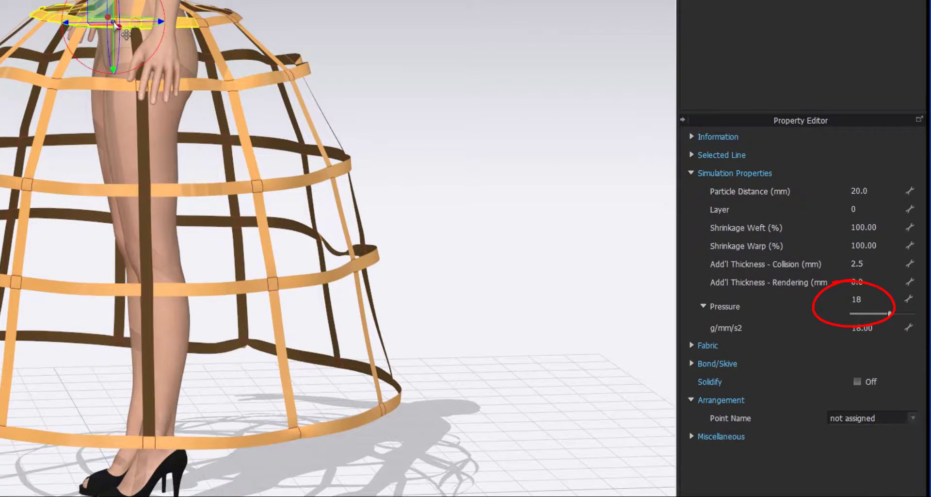
pyautogui.click(107, 86)
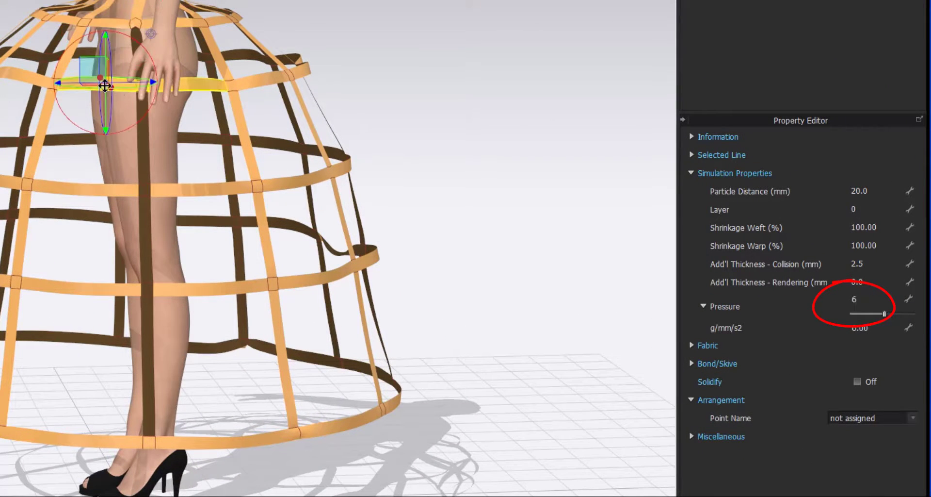
pyautogui.click(105, 187)
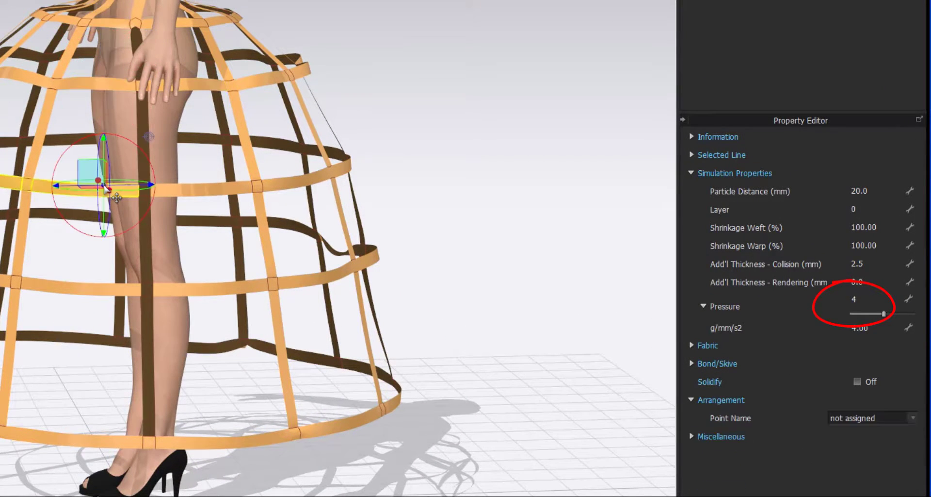
pyautogui.click(102, 282)
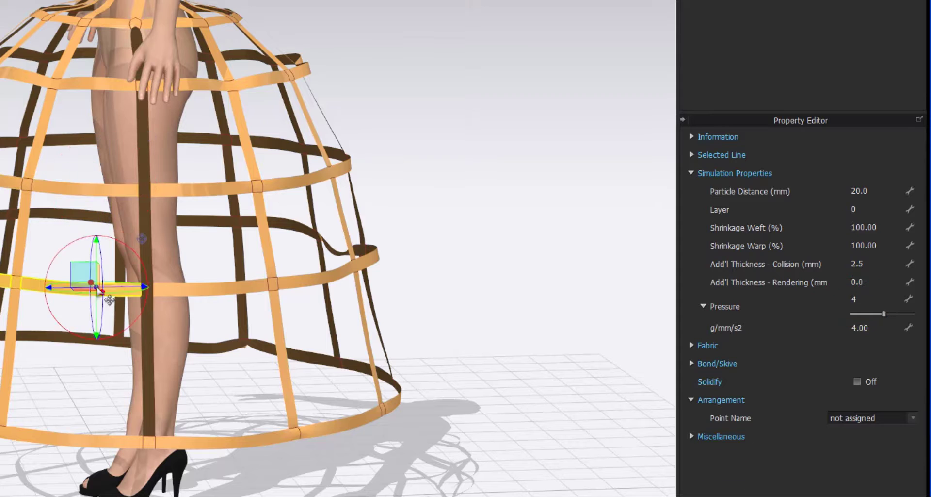
# Set the bottom hoop's pressure to 3.
pyautogui.click(97, 440)
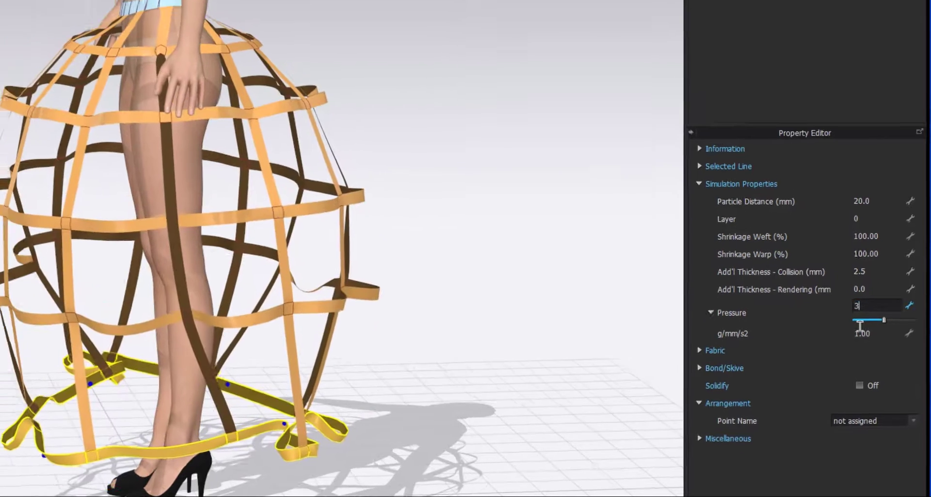
pyautogui.write('3')
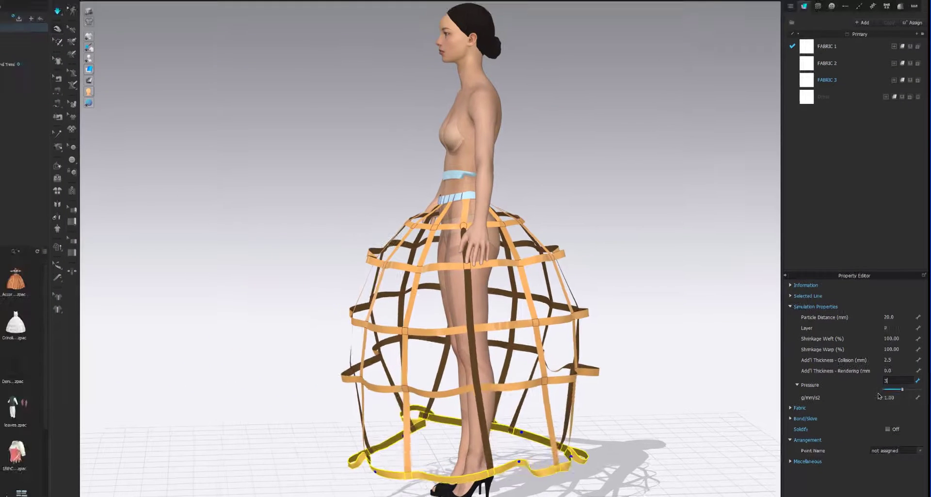
pyautogui.press('Return')
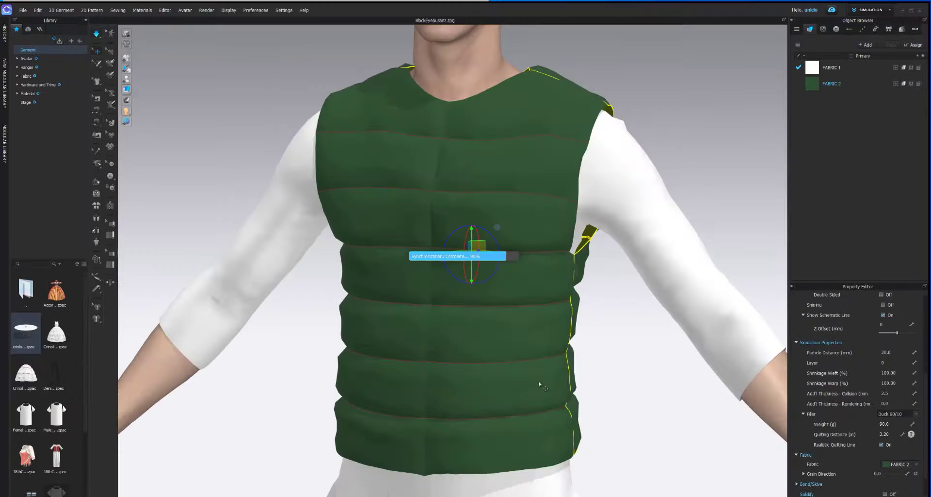
# Simulate the puffer vest and select its right-front quilted panel to check the 60 g filler.
pyautogui.press('space')
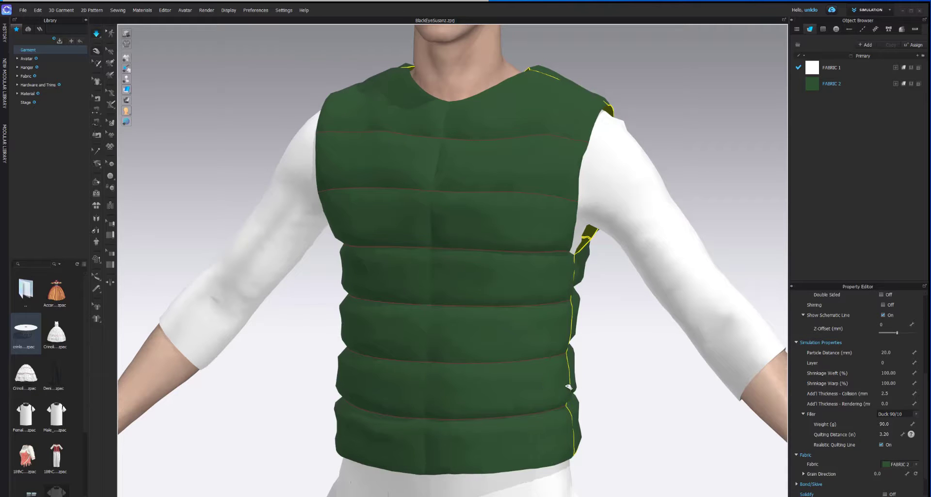
pyautogui.click(526, 389)
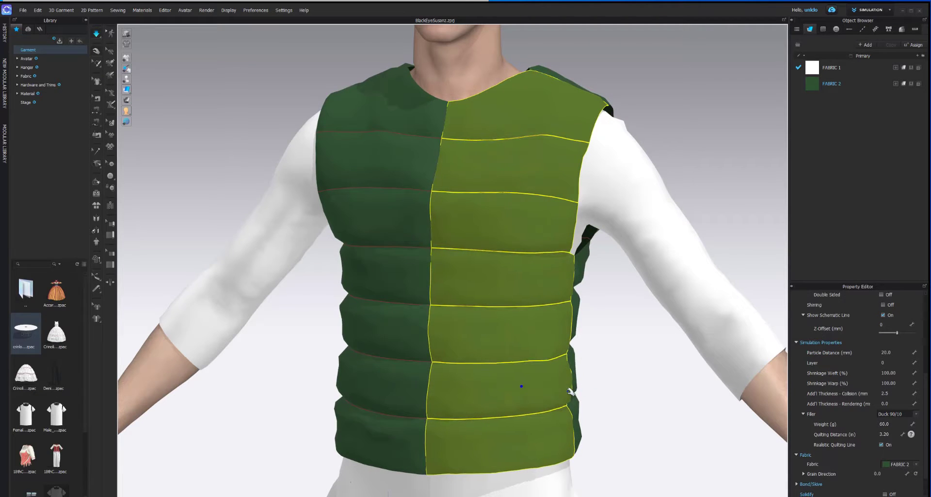
pyautogui.moveTo(571, 391); pyautogui.dragTo(532, 392, button='right')
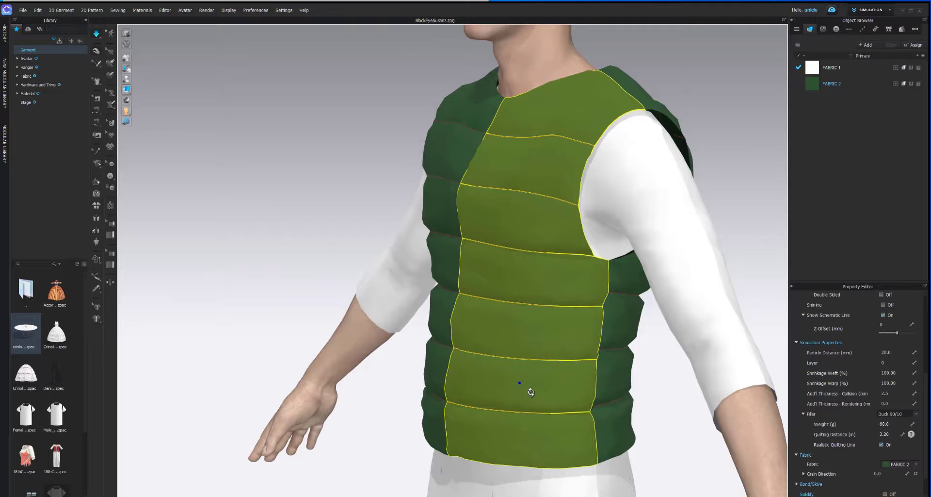